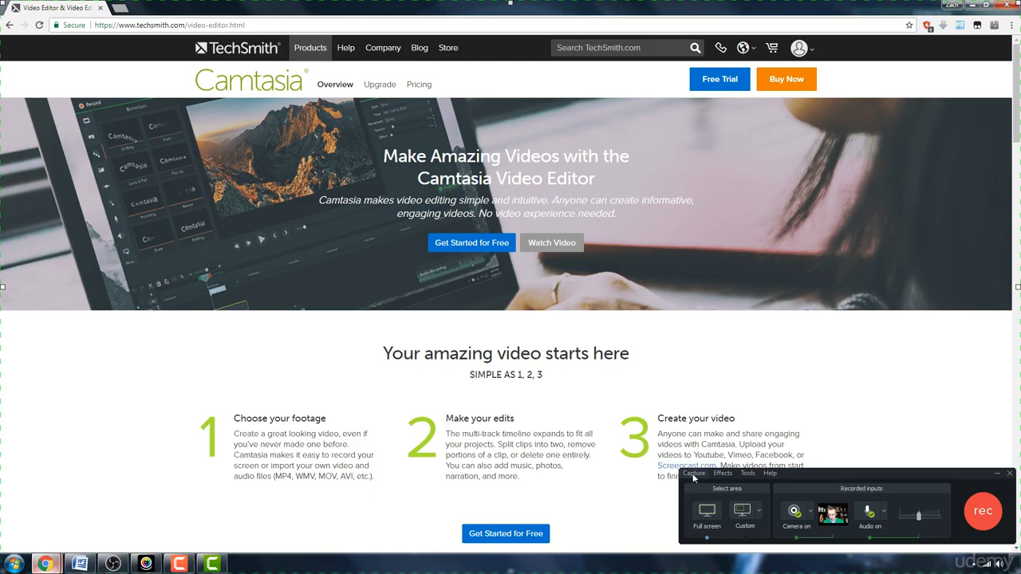
click(693, 474)
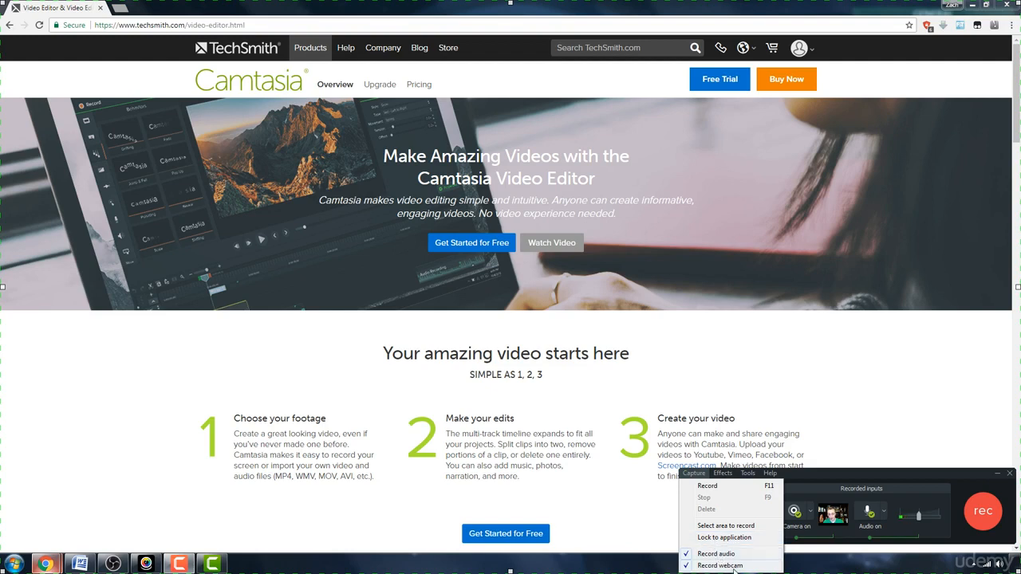
click(822, 474)
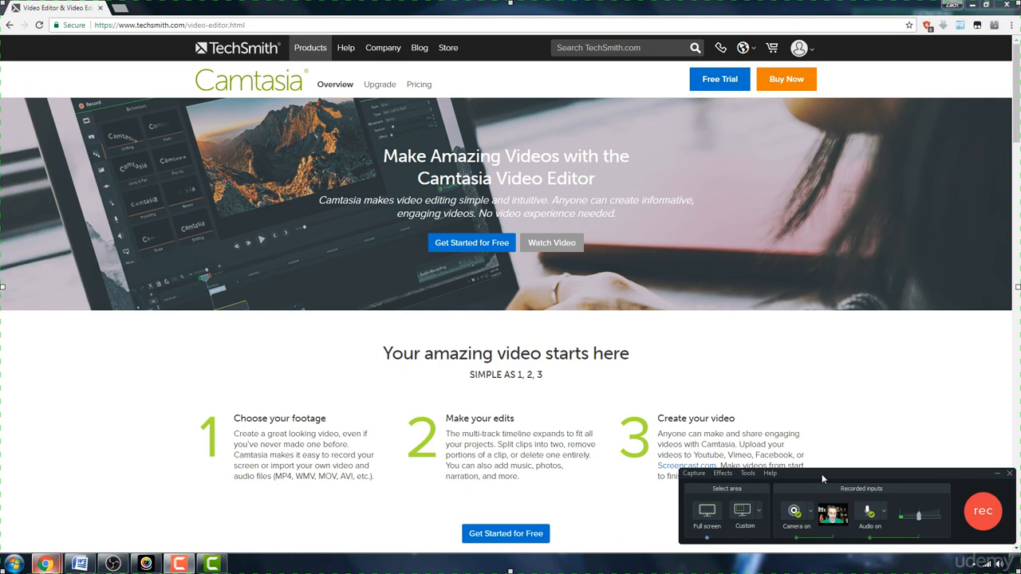
click(695, 476)
click(695, 476)
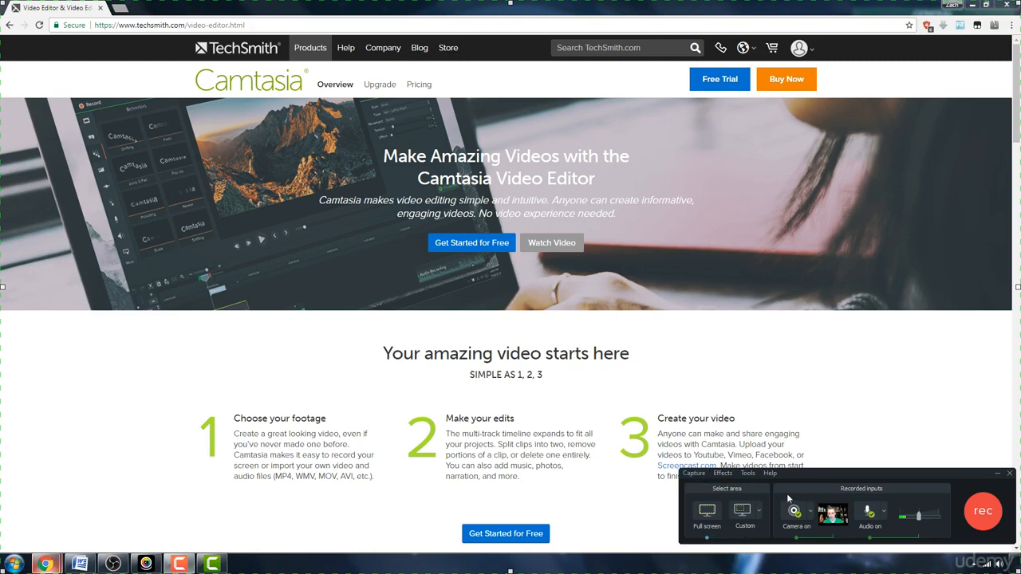
Toggle the audio and webcam recording inputs off and back on.
click(689, 477)
click(701, 553)
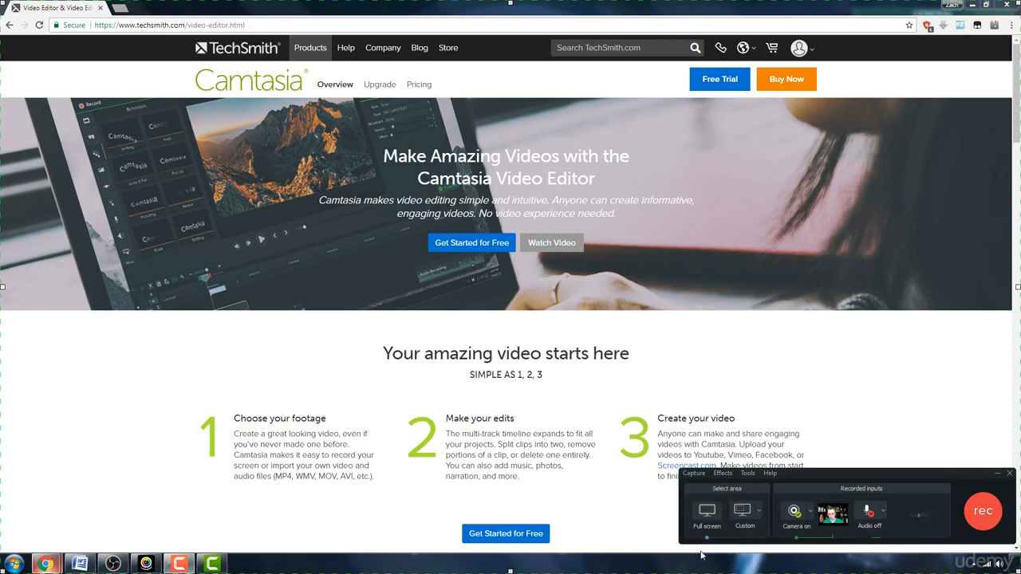
click(869, 513)
click(925, 513)
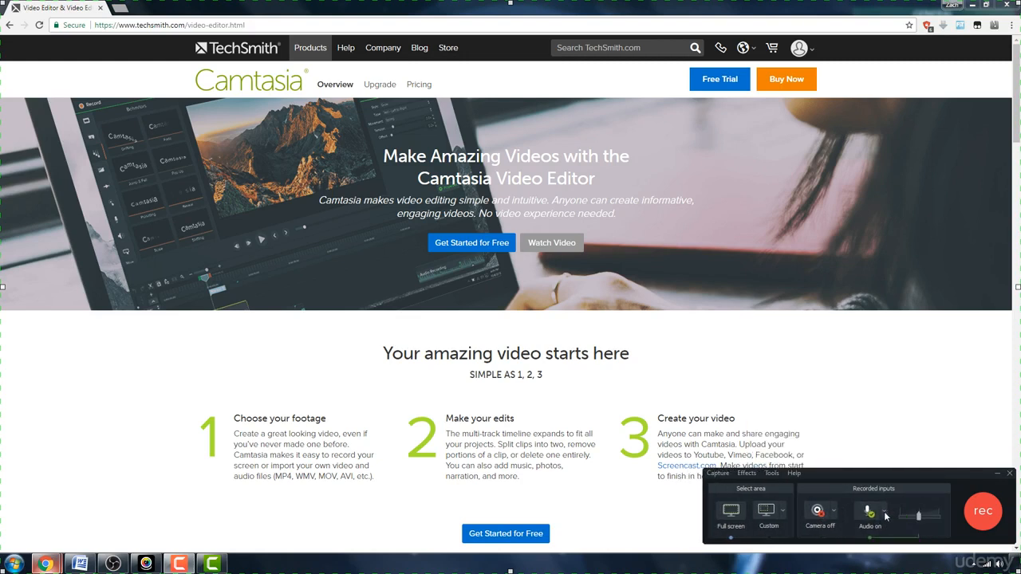
click(824, 513)
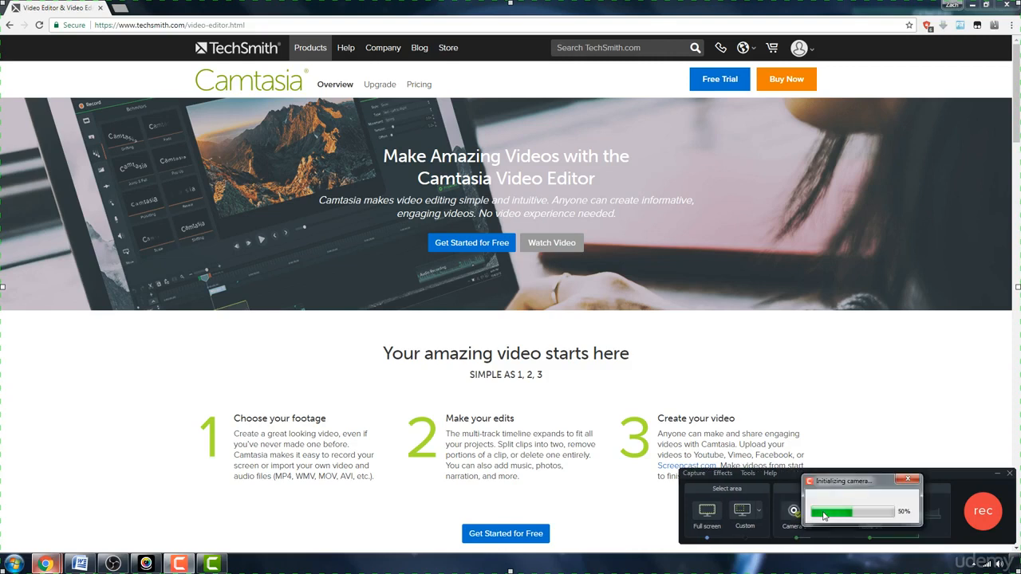
click(870, 517)
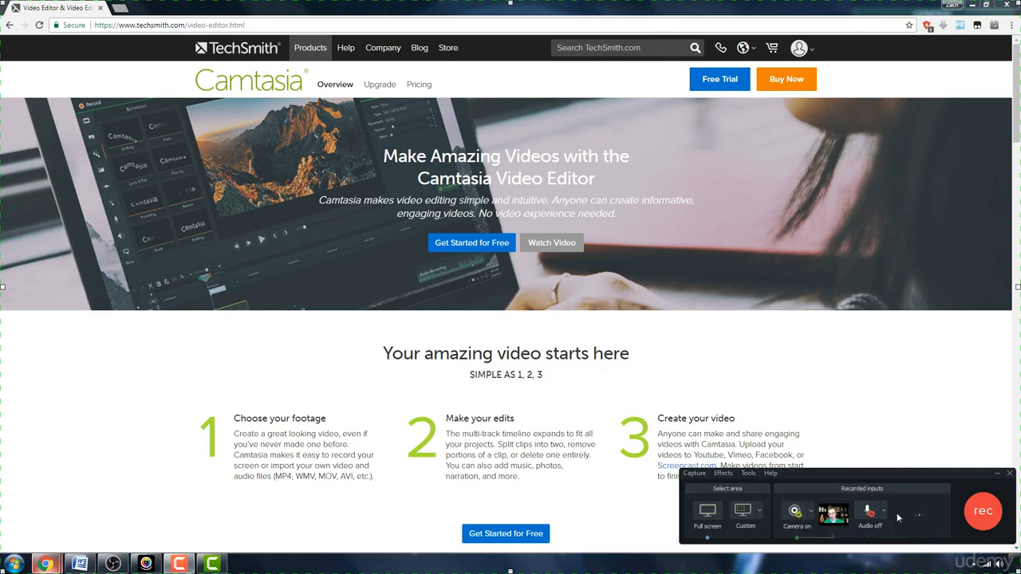
click(926, 516)
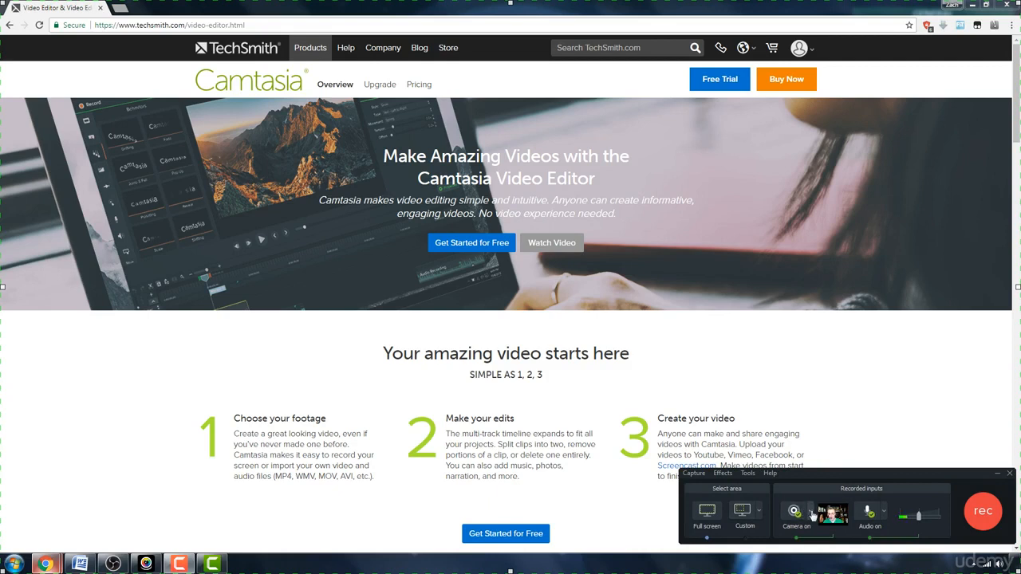
Open the camera options, examine the general settings and the available capture frame rates, and close the dialog keeping 30.
click(811, 514)
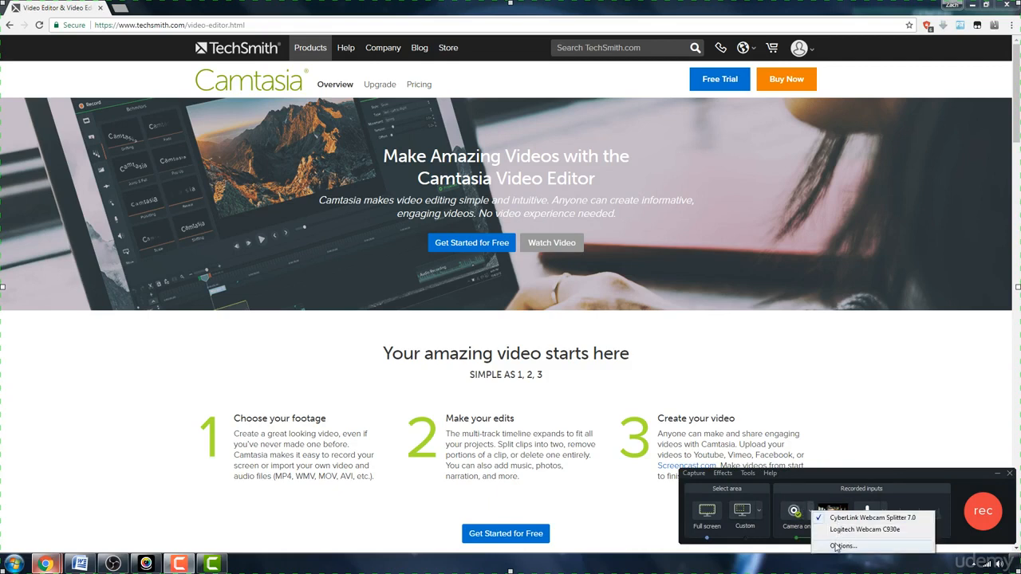
click(836, 546)
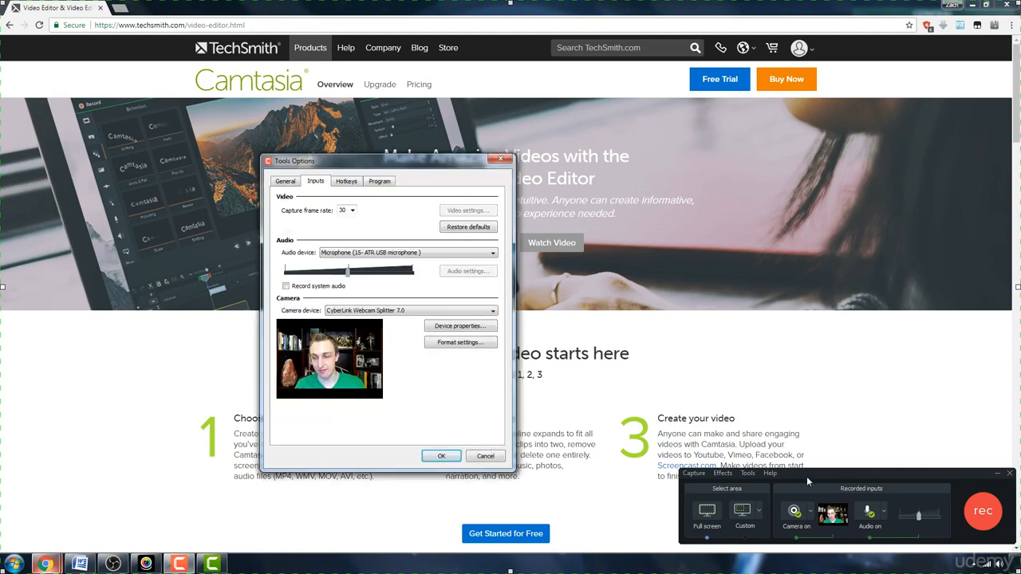
click(286, 183)
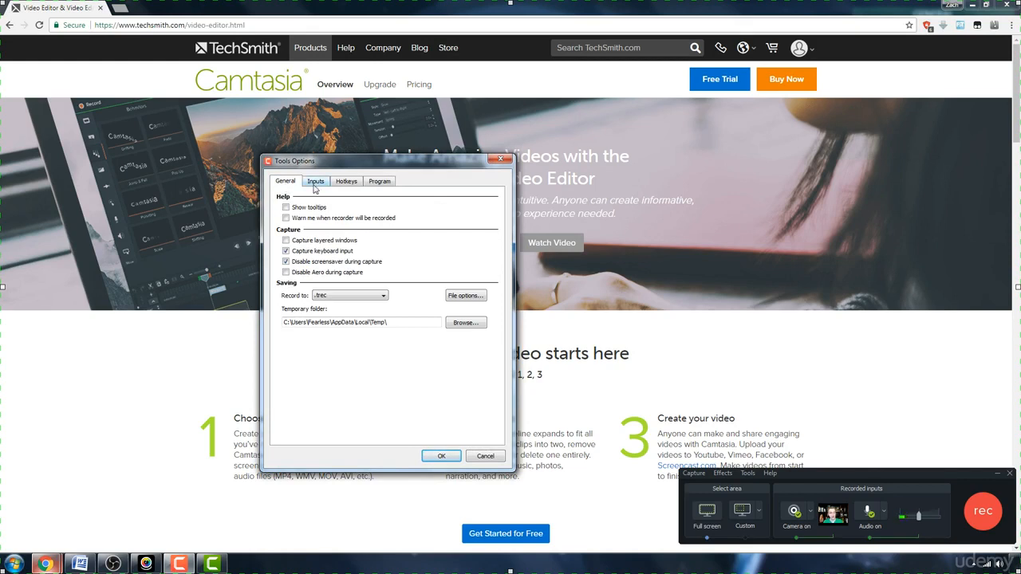
click(315, 181)
click(352, 210)
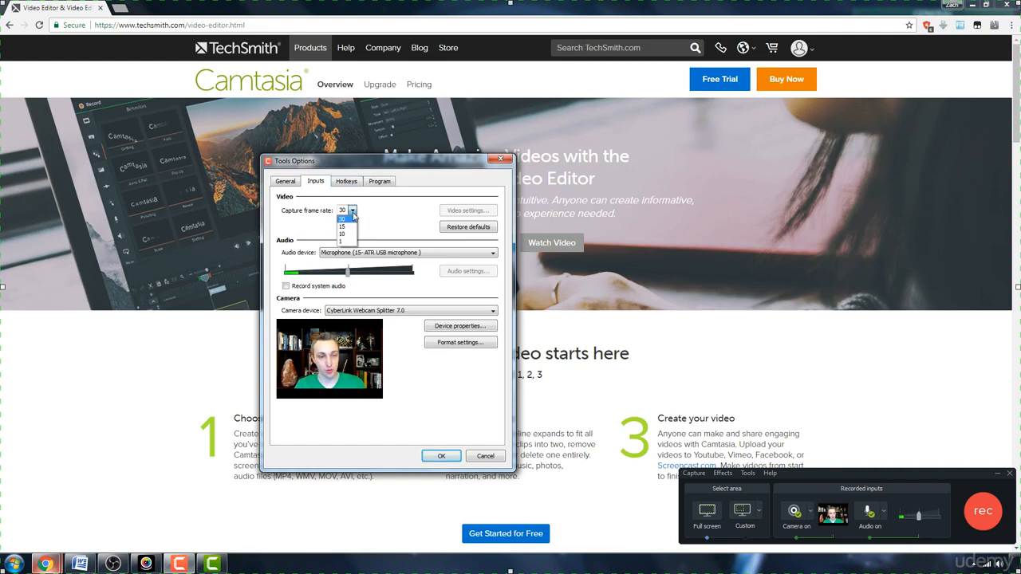
click(403, 213)
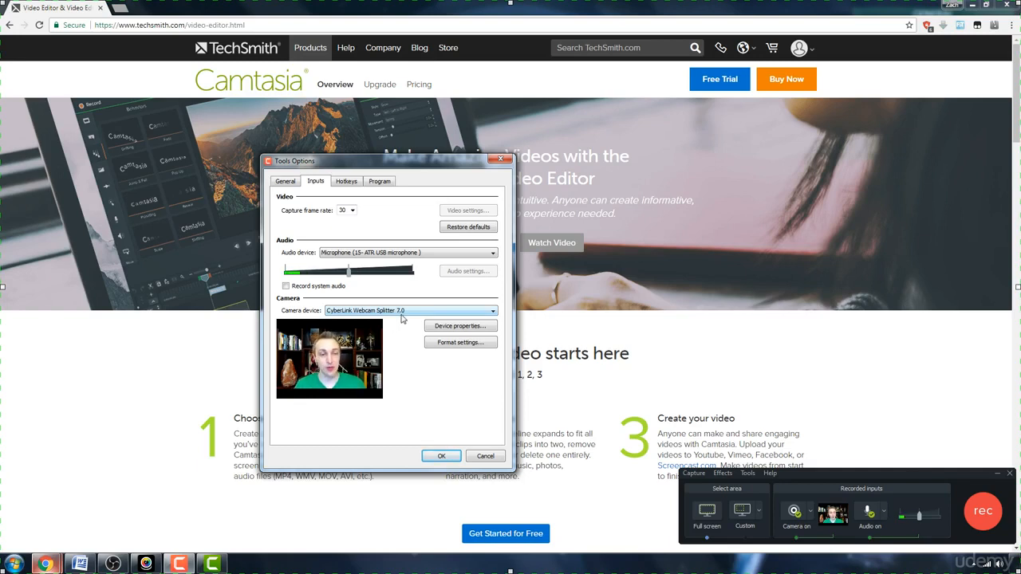
click(440, 457)
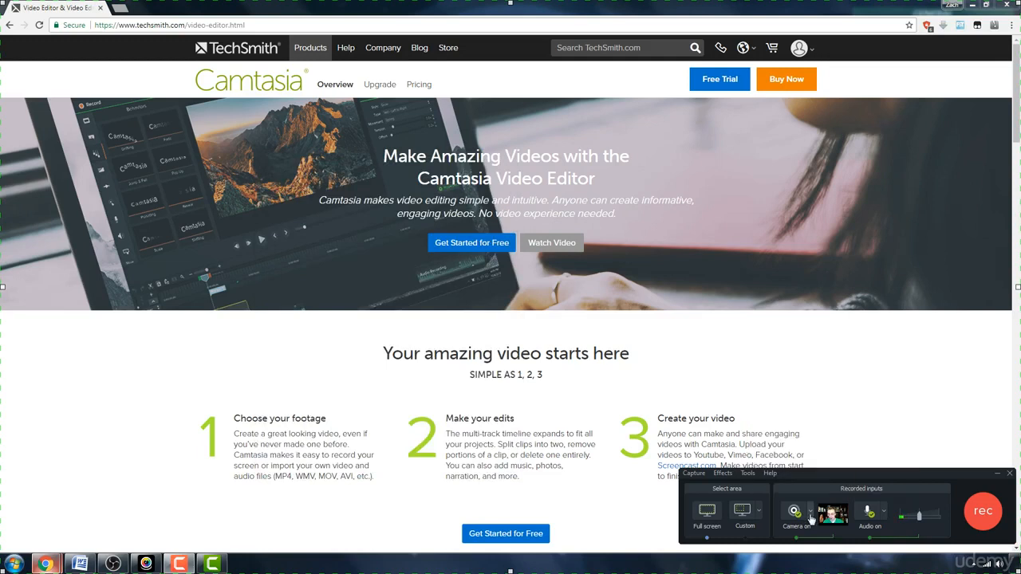
Try switching the camera source between Logitech Webcam C930e and CyberLink Webcam Splitter 7.0 and check the preview.
click(811, 518)
click(833, 535)
mouse_move(831, 515)
click(811, 512)
click(837, 531)
mouse_move(832, 514)
click(812, 513)
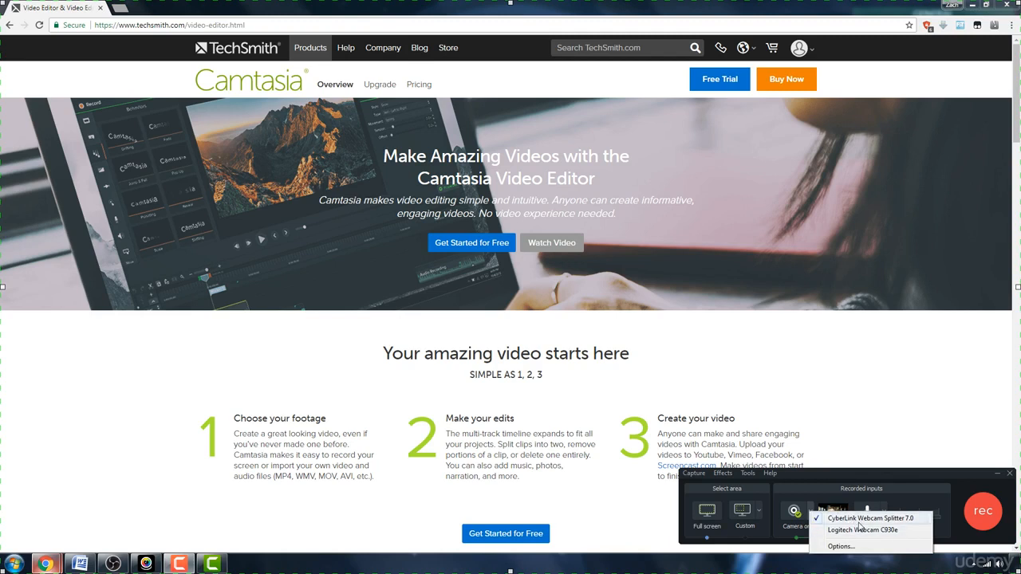
click(854, 491)
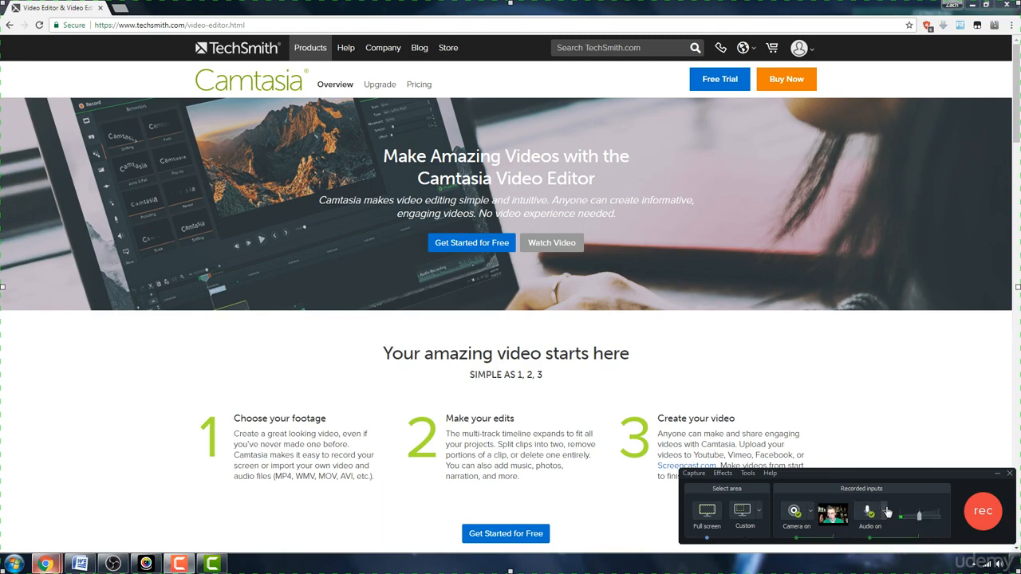
Switch the audio source to the Logitech Webcam C930e microphone and back to the ATR USB microphone.
click(886, 512)
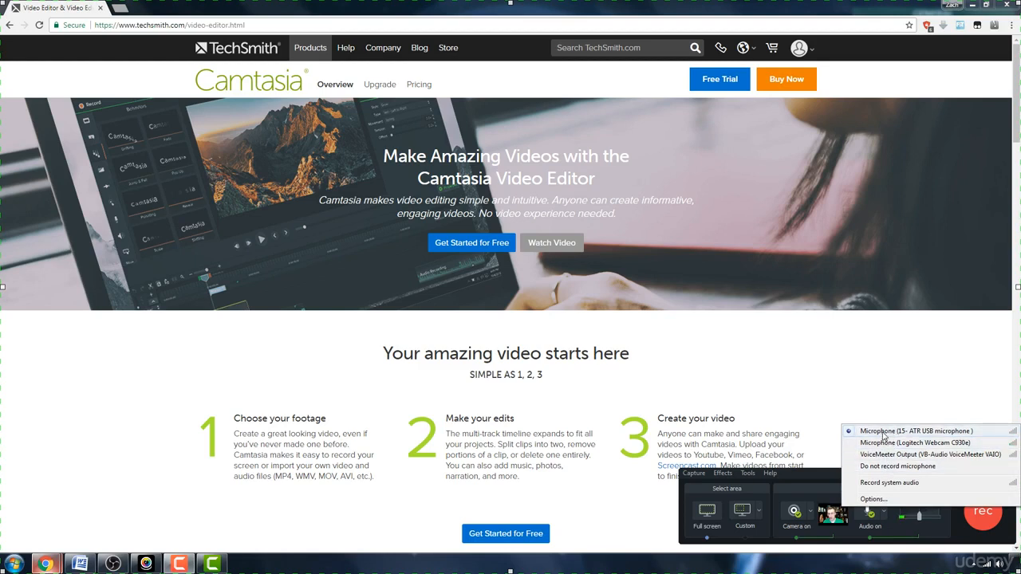
click(880, 449)
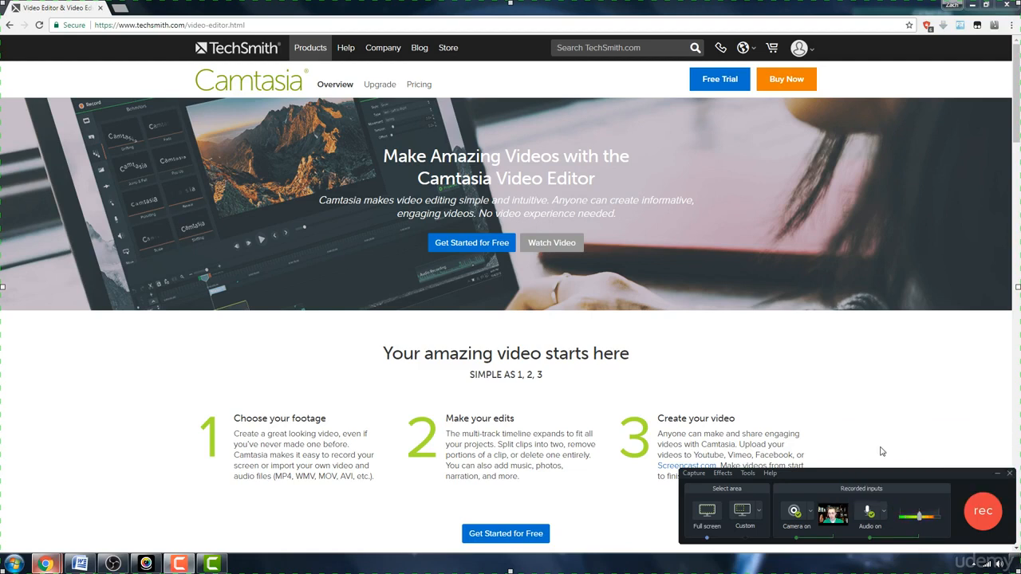
click(883, 516)
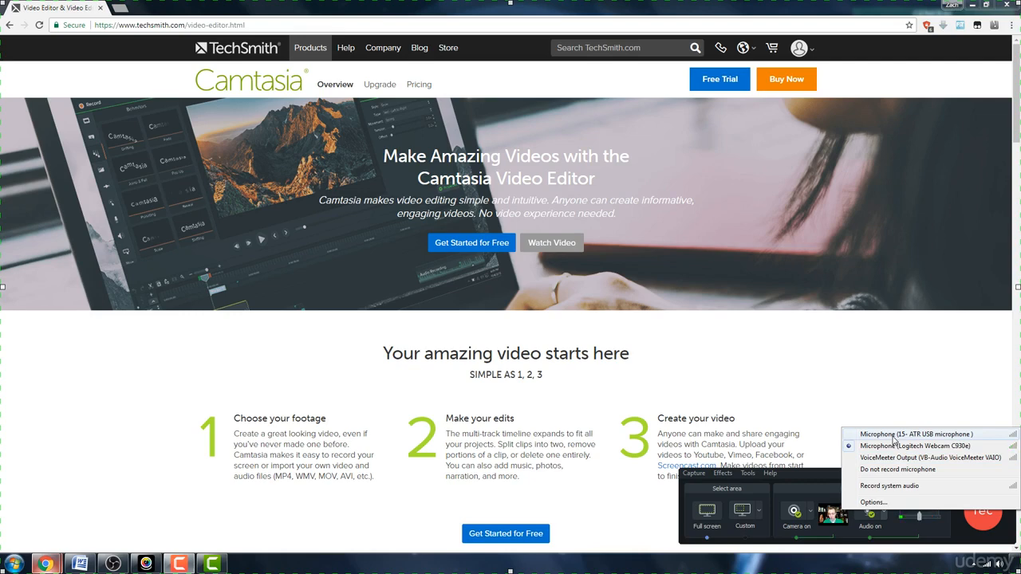
click(893, 438)
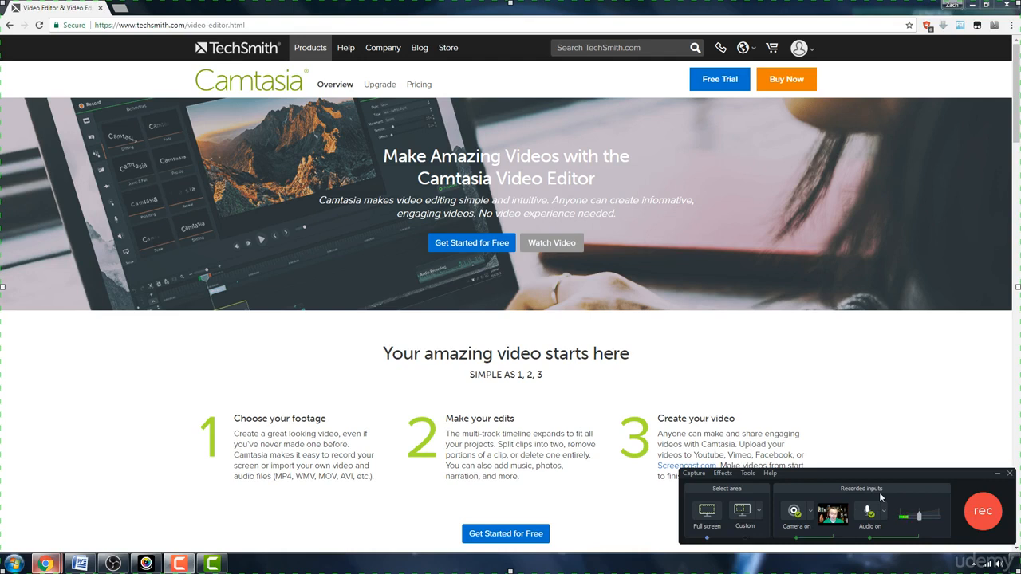
Examine the annotation and mouse click sound settings in the effects options and close them without changes.
click(722, 474)
mouse_move(739, 489)
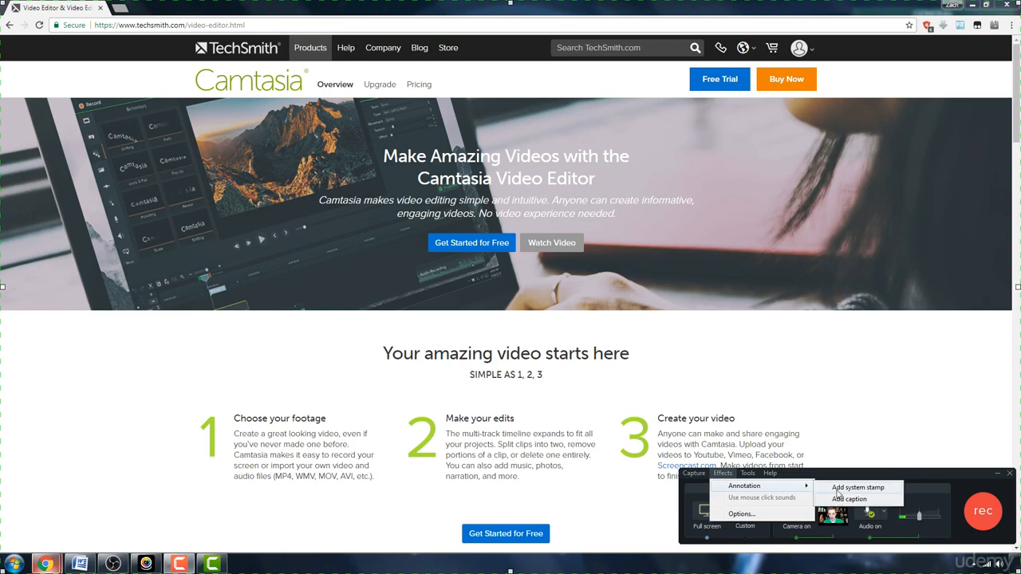
click(761, 514)
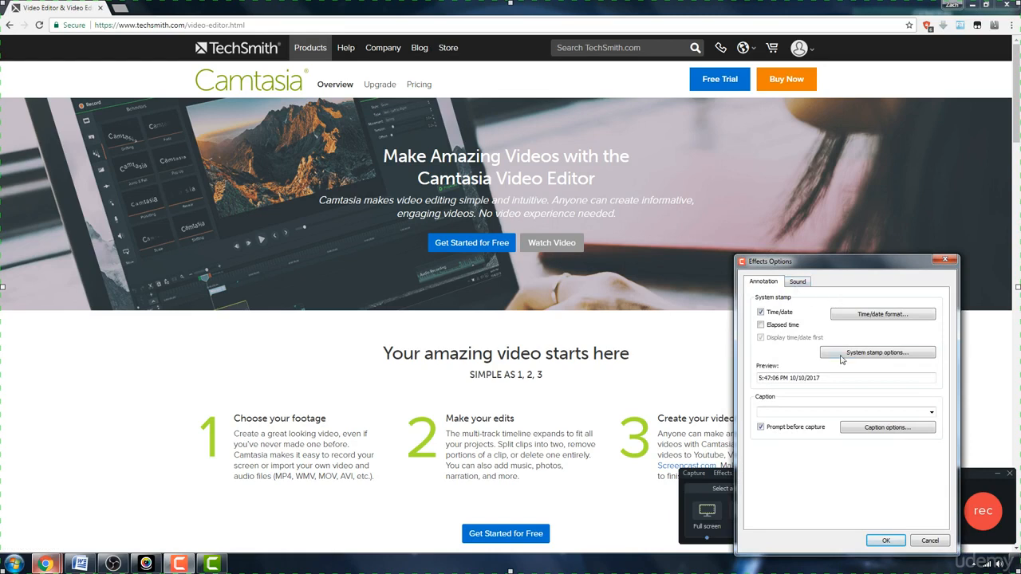
click(796, 283)
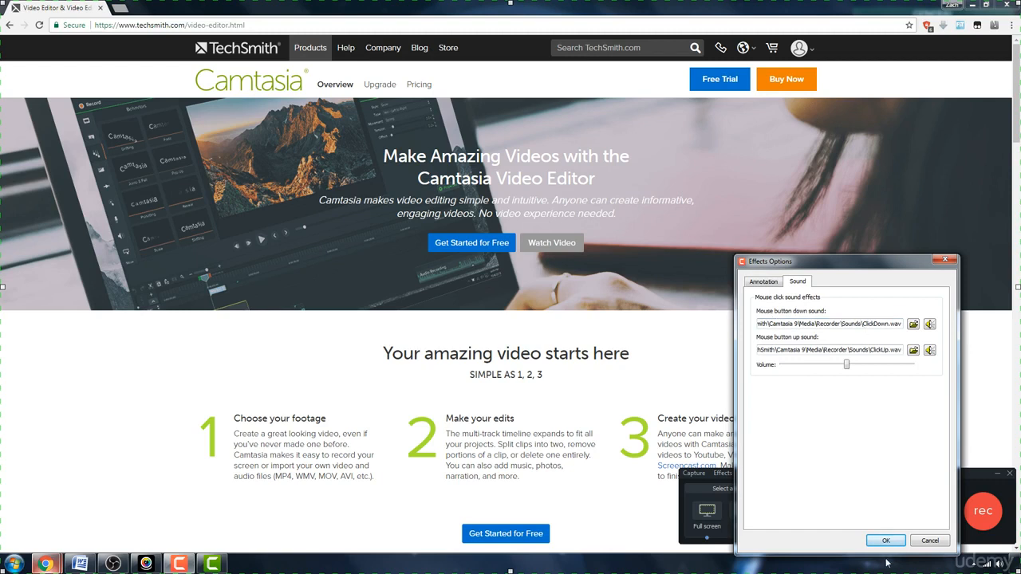
click(934, 542)
Look through the general, inputs, hotkeys and program settings of the tools options and close the dialog.
click(747, 473)
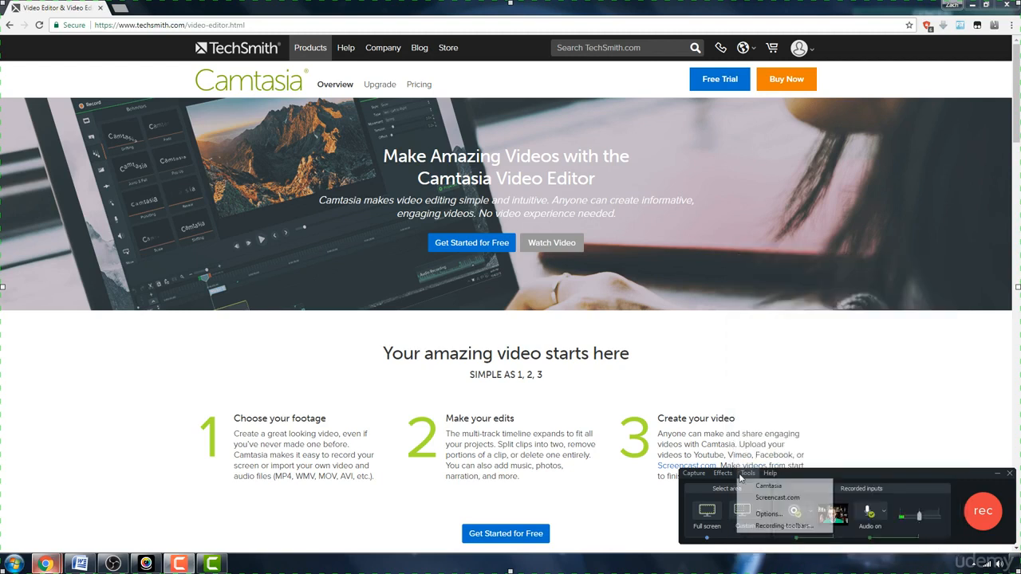
click(781, 516)
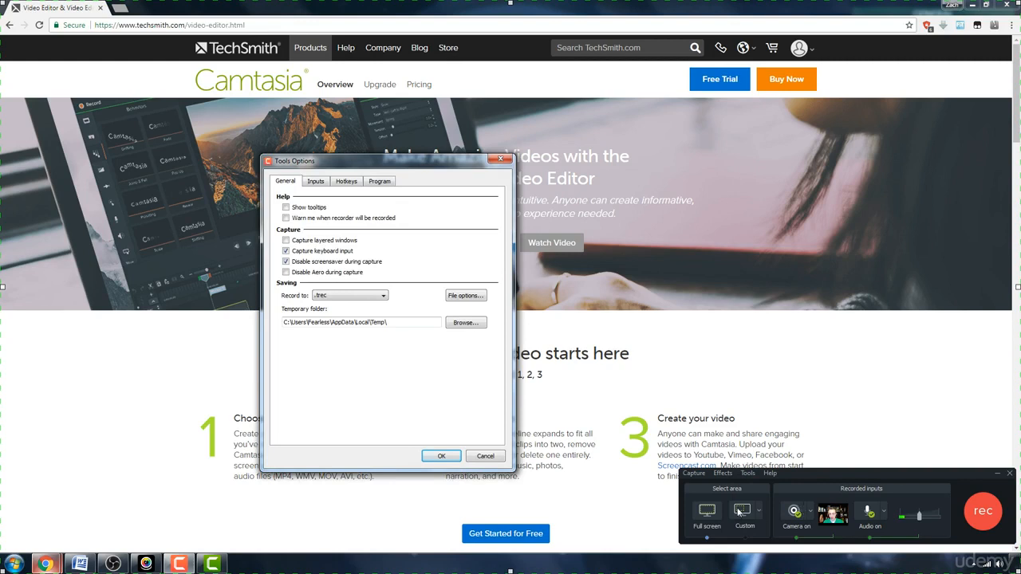
click(312, 187)
click(343, 182)
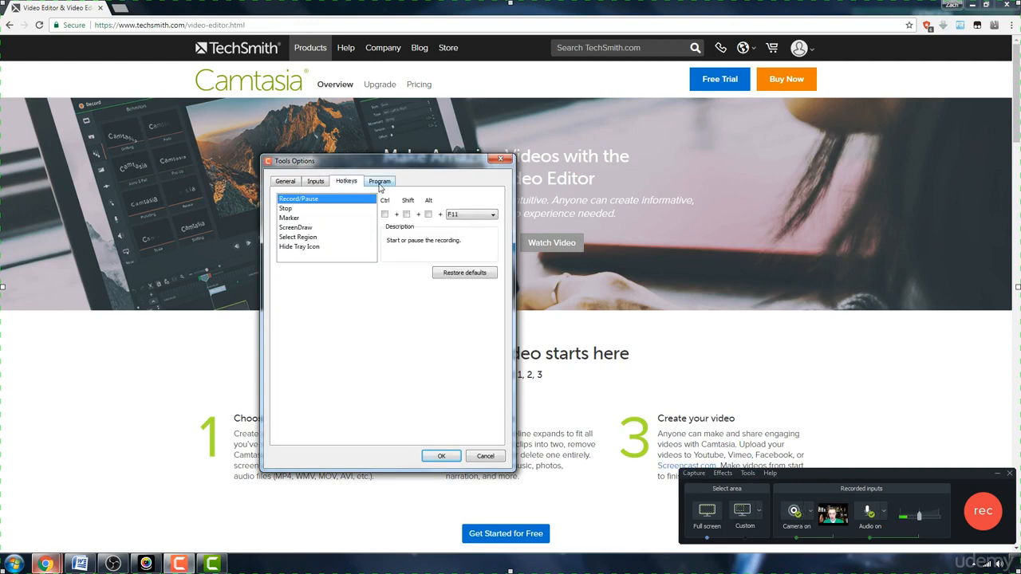
click(380, 182)
click(286, 182)
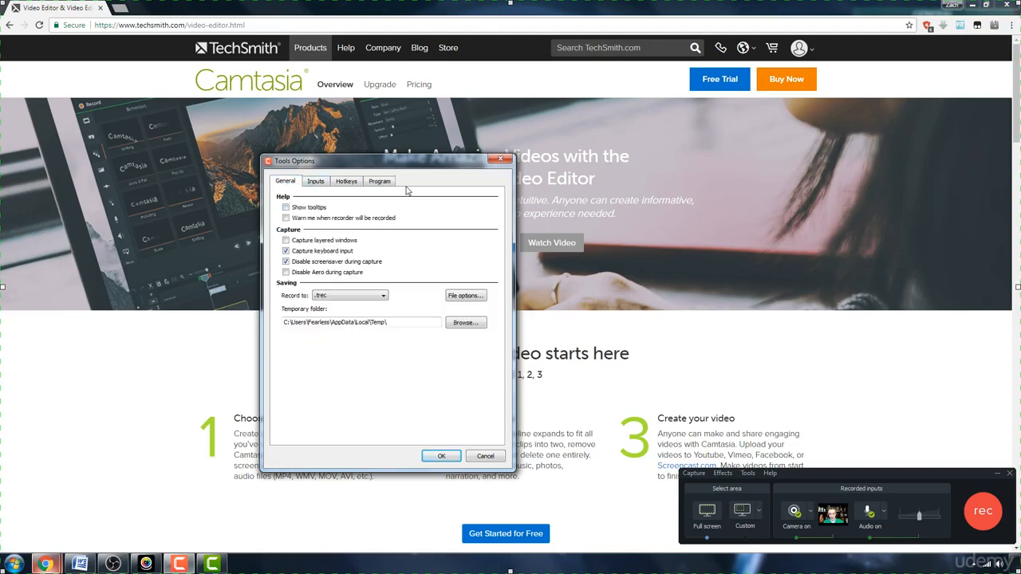
click(493, 163)
Reopen the tools options and review the video, audio and camera inputs and the general capture settings.
click(747, 474)
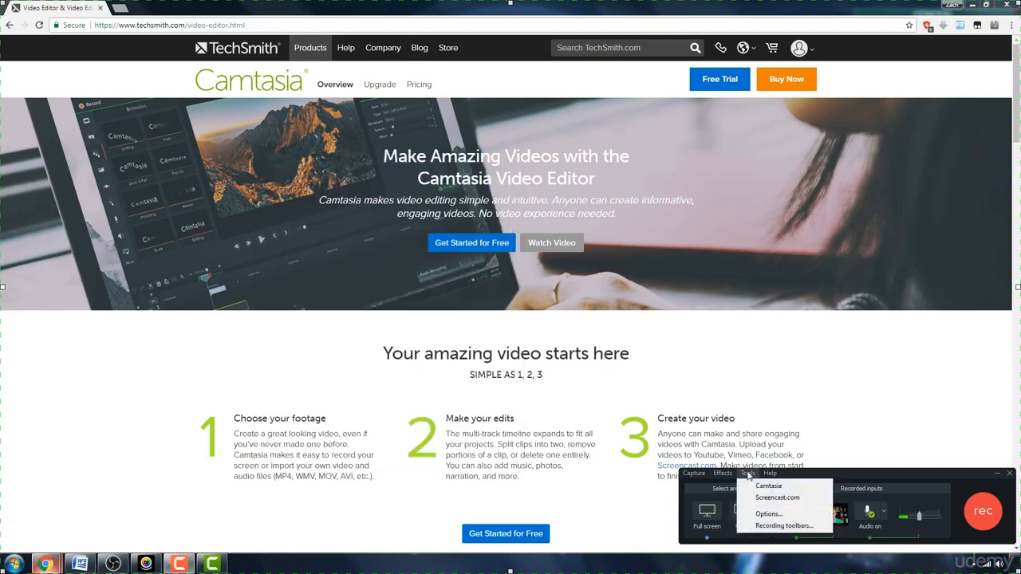
click(767, 514)
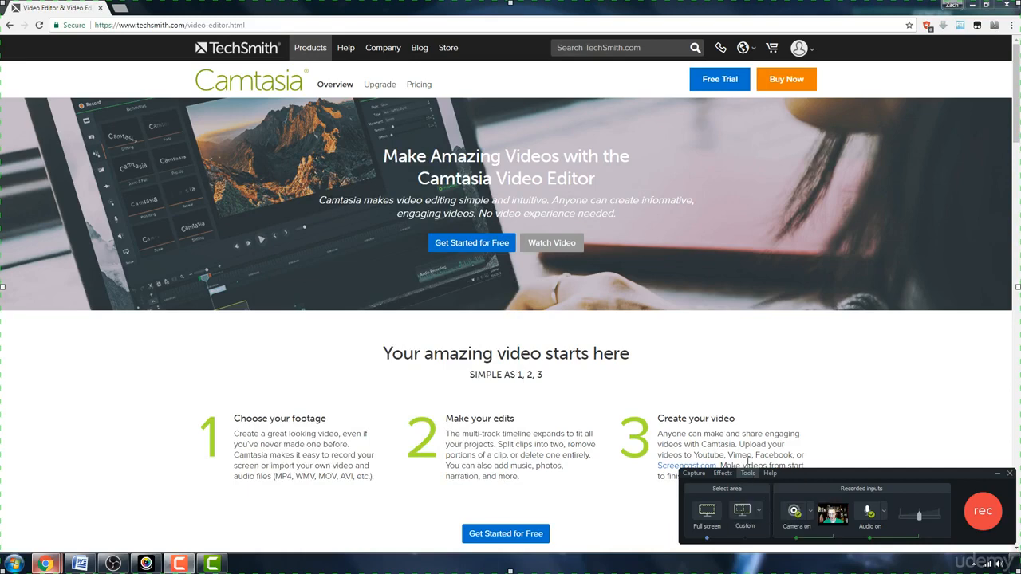
click(315, 182)
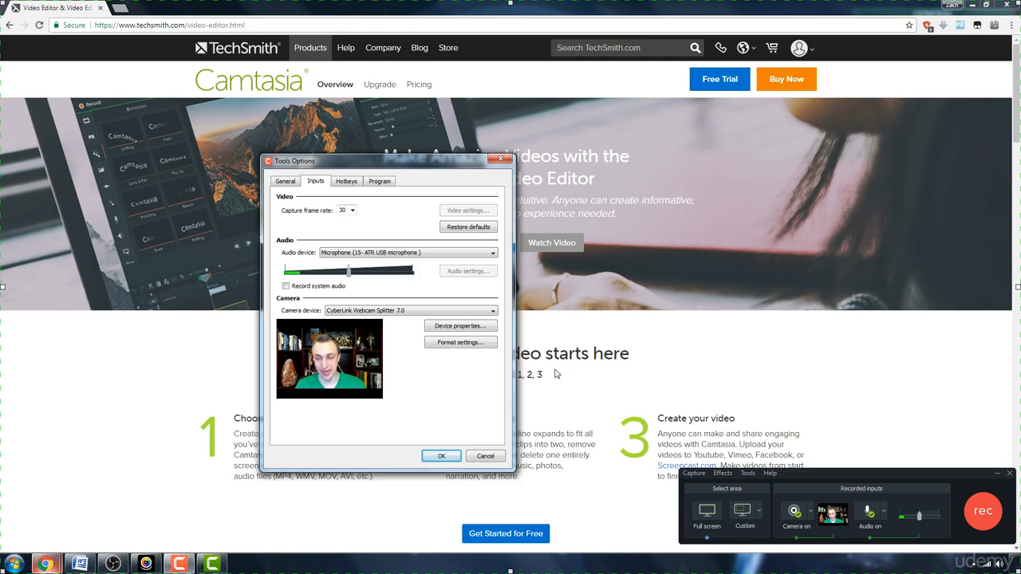
click(286, 182)
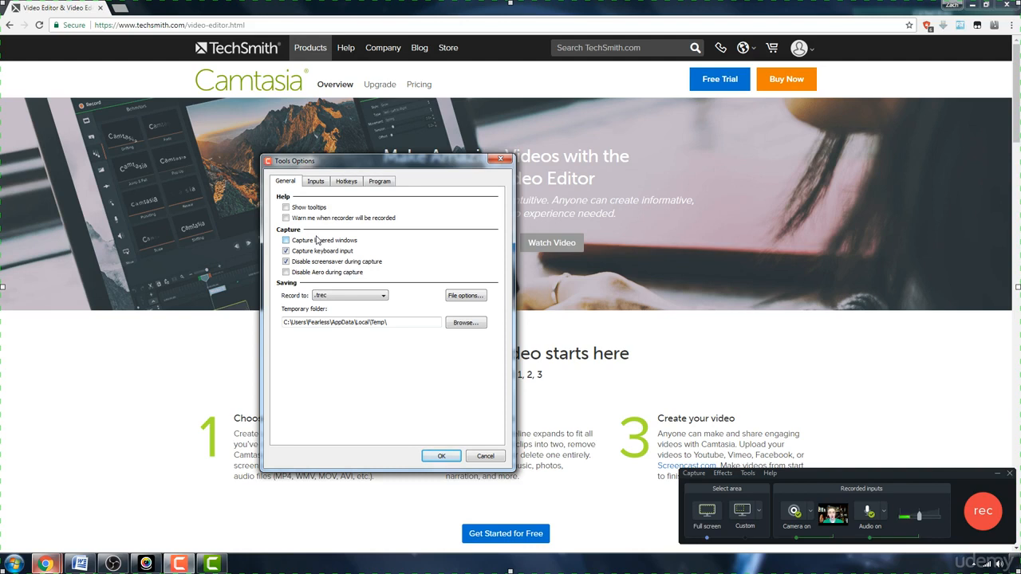
Review the hotkey assignments for Stop, Marker, ScreenDraw, Select Region and Hide Tray Icon in the tools options.
click(347, 181)
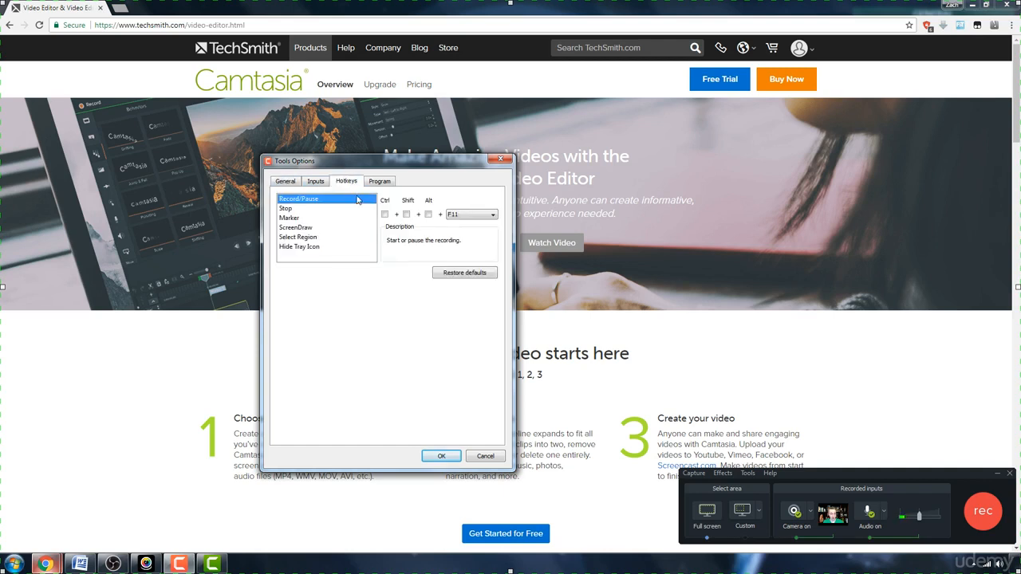
click(307, 210)
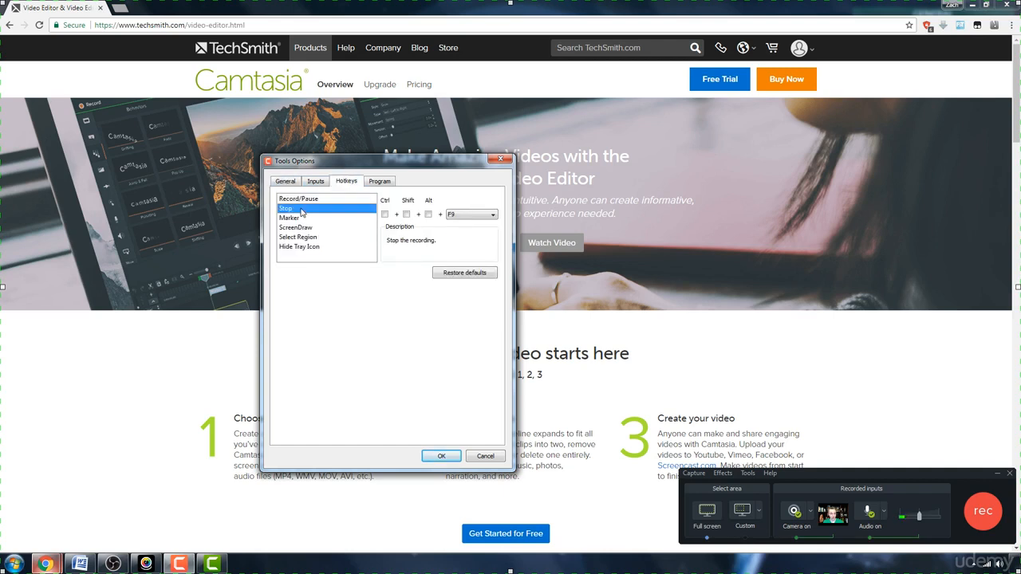
click(311, 219)
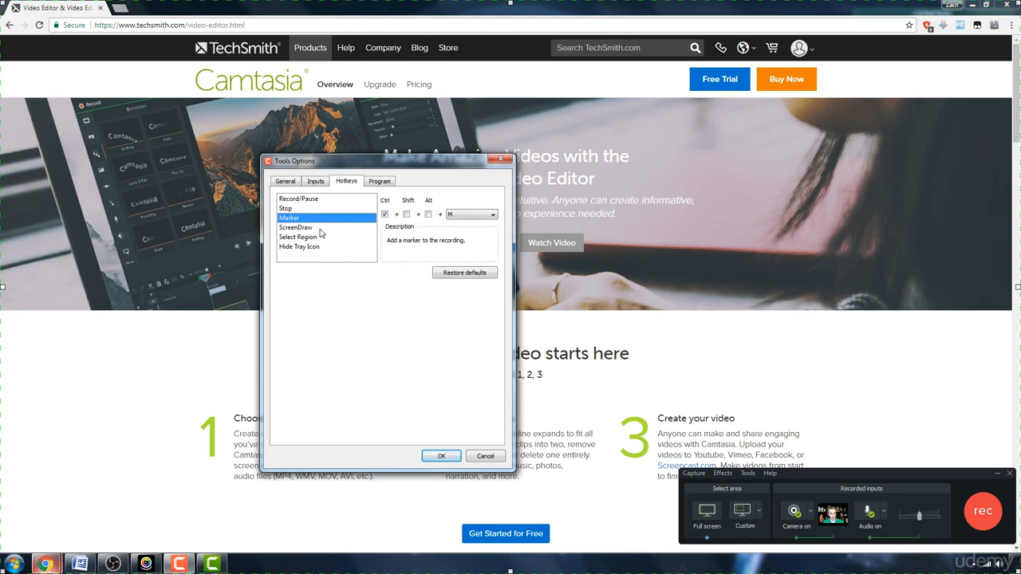
click(323, 229)
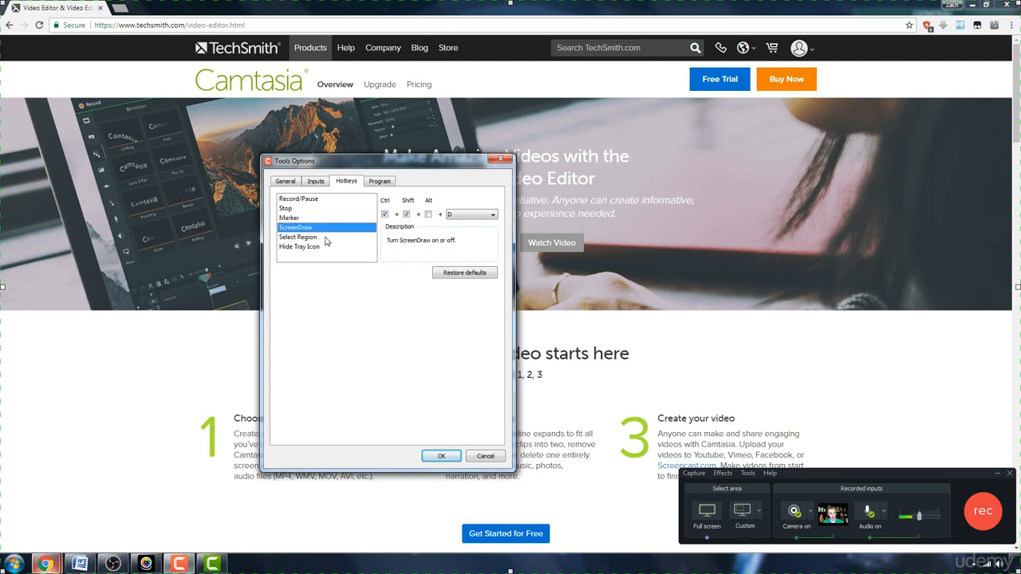
click(327, 239)
click(349, 248)
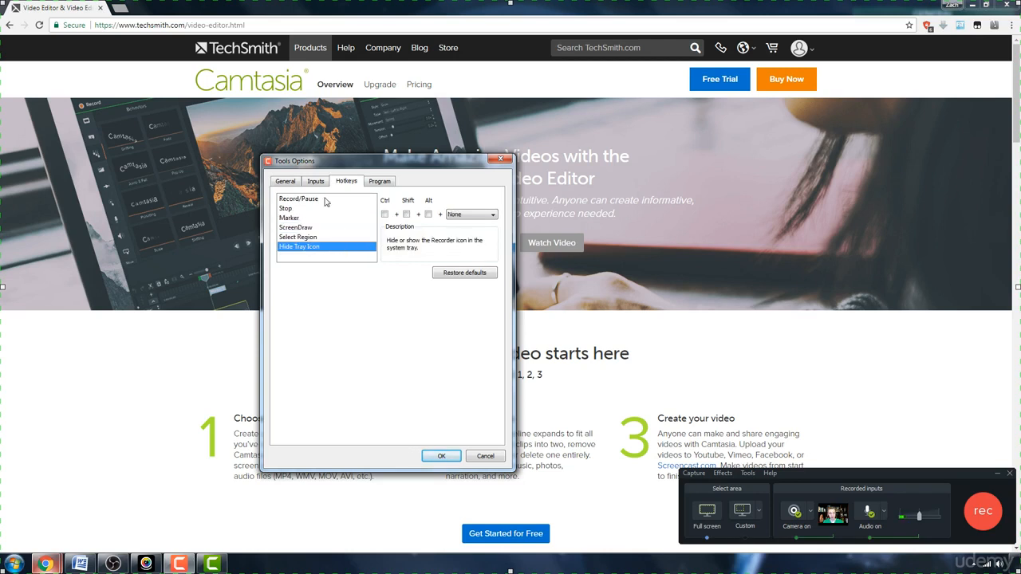
Examine the region appearance choices in the program settings and toggle recording the screen after starting capture off and back on.
click(384, 181)
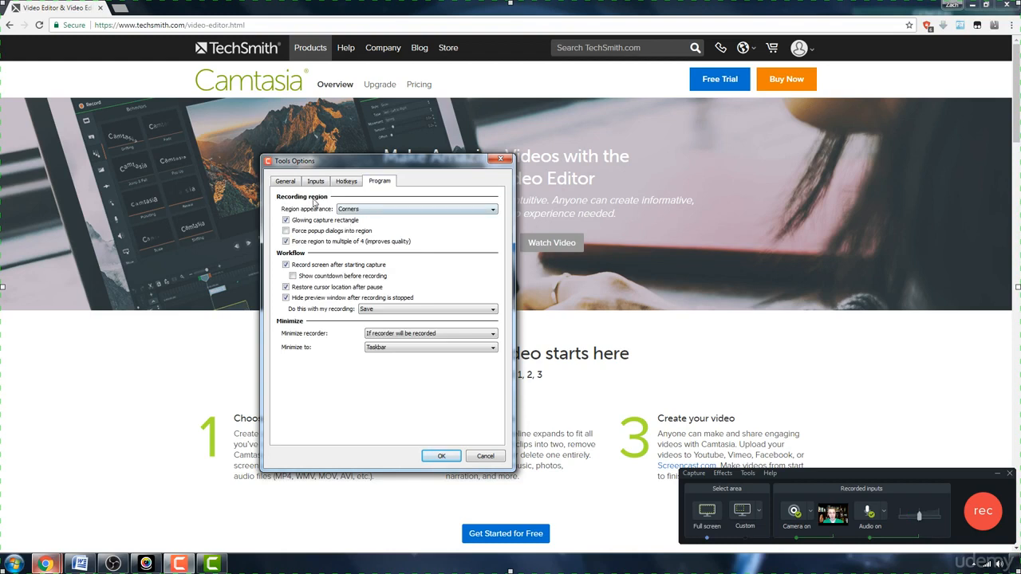
click(364, 210)
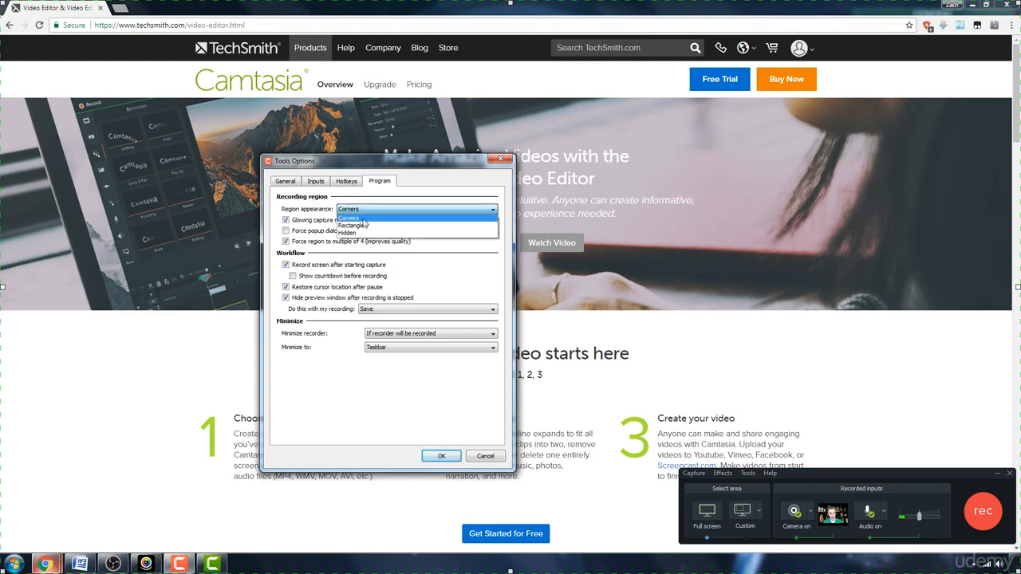
click(305, 209)
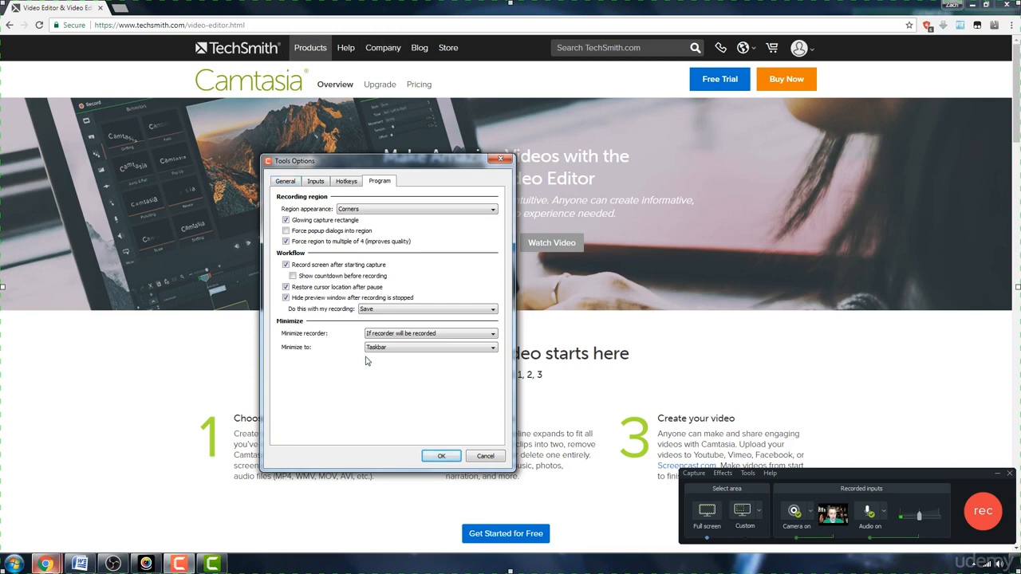
click(338, 243)
click(312, 264)
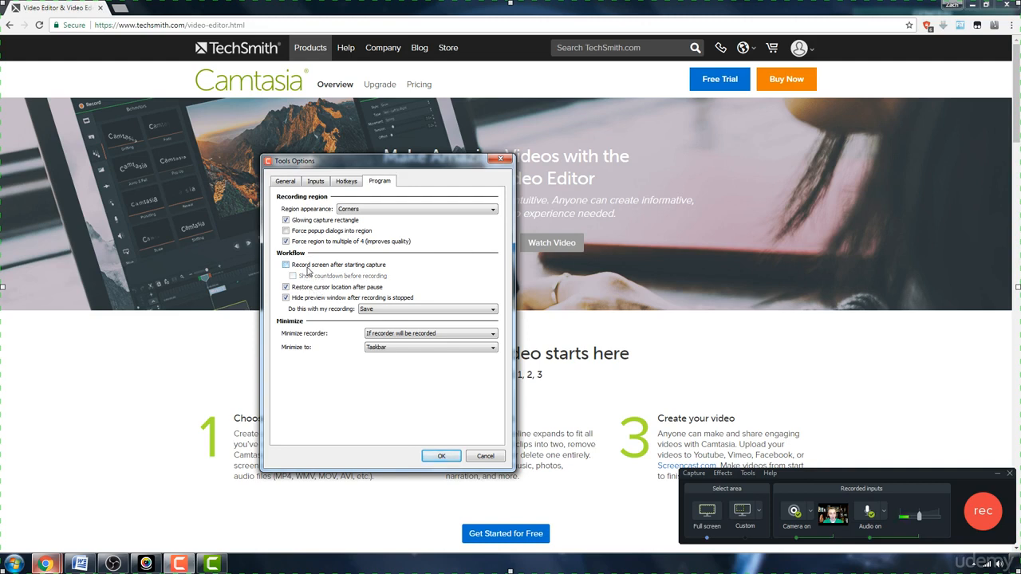
click(312, 266)
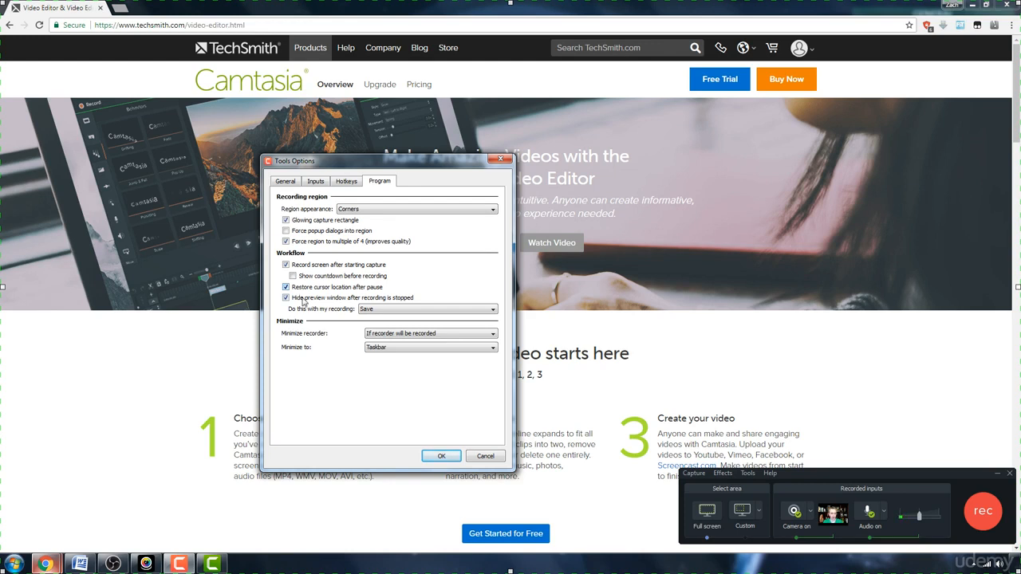
Switch the action for finished recordings to Produce and back to Save, twice.
click(387, 310)
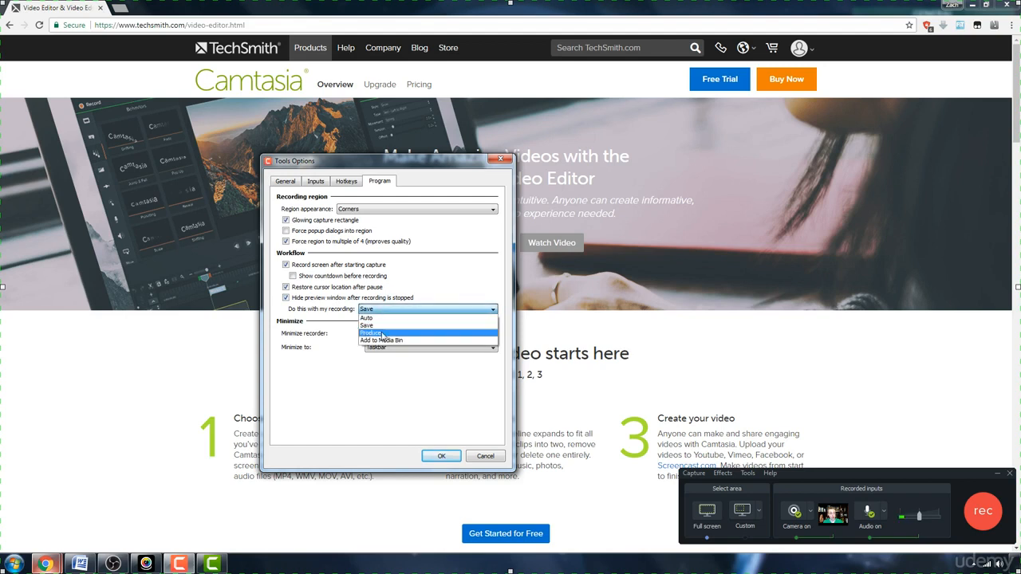
click(383, 336)
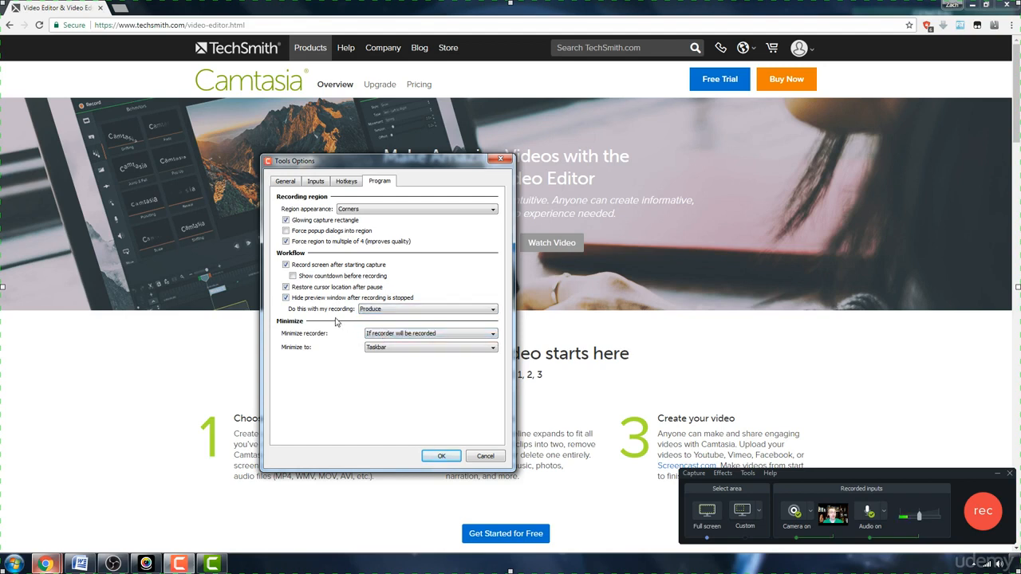
click(383, 311)
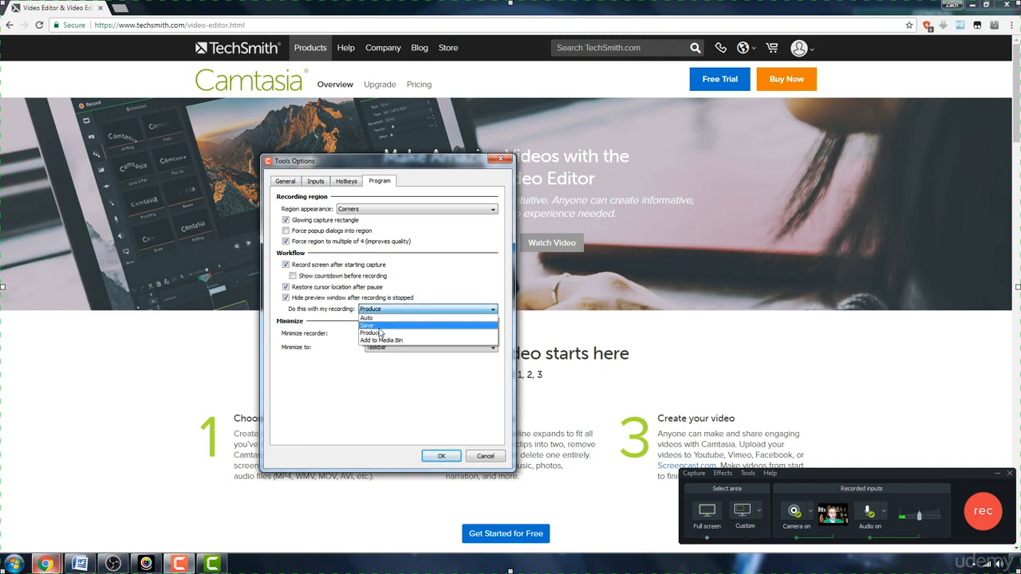
click(380, 326)
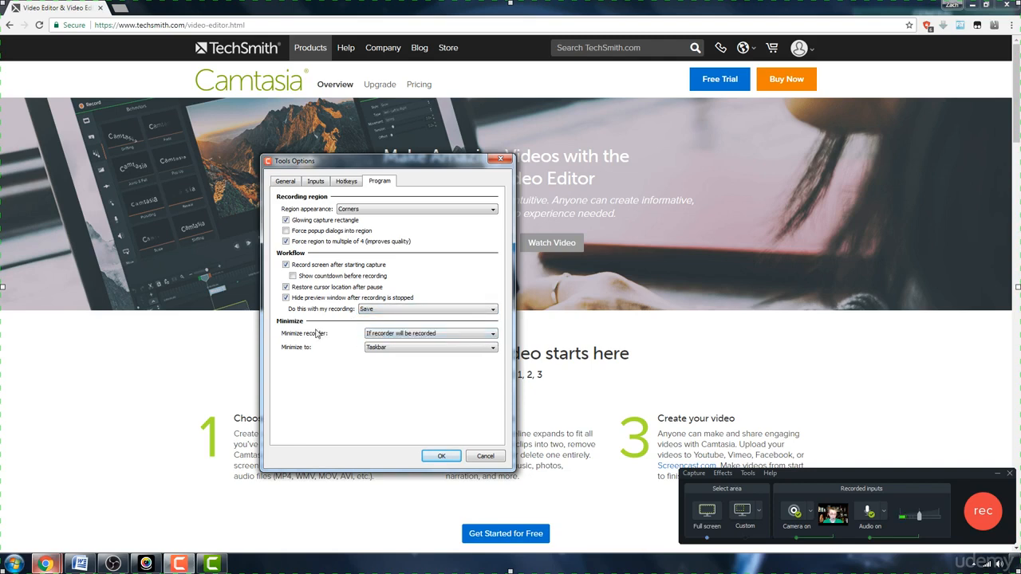
click(395, 310)
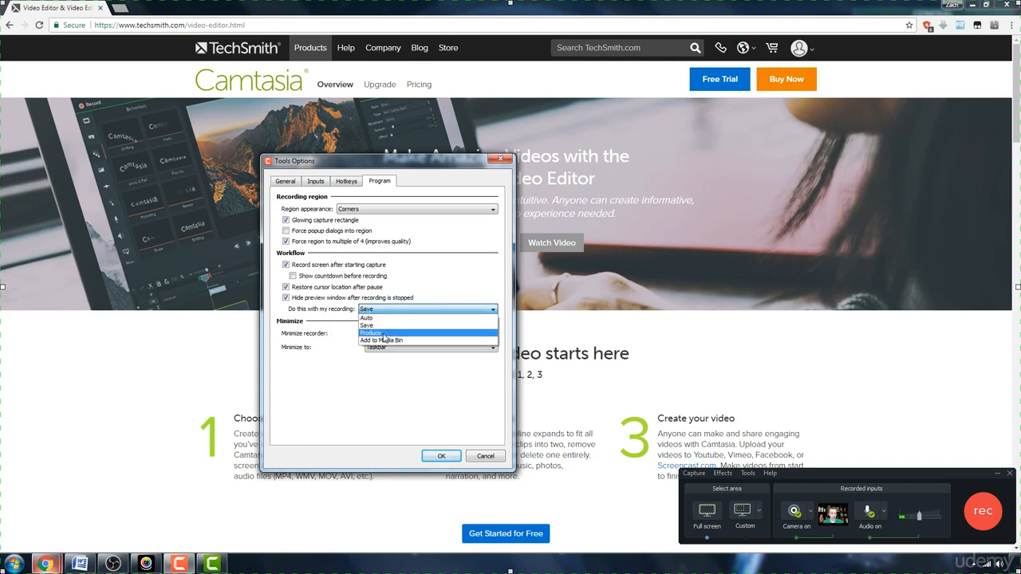
click(384, 333)
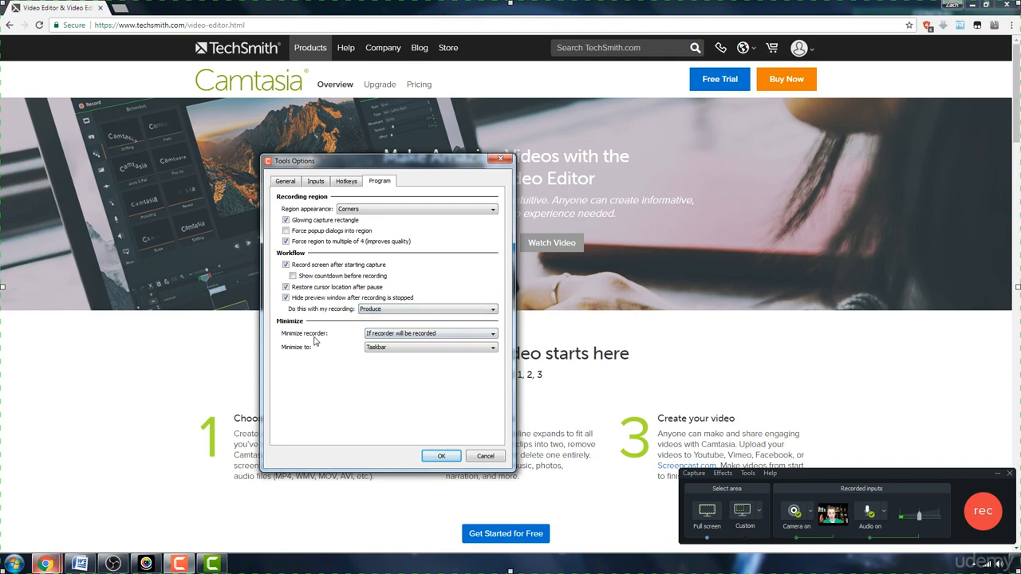
click(404, 312)
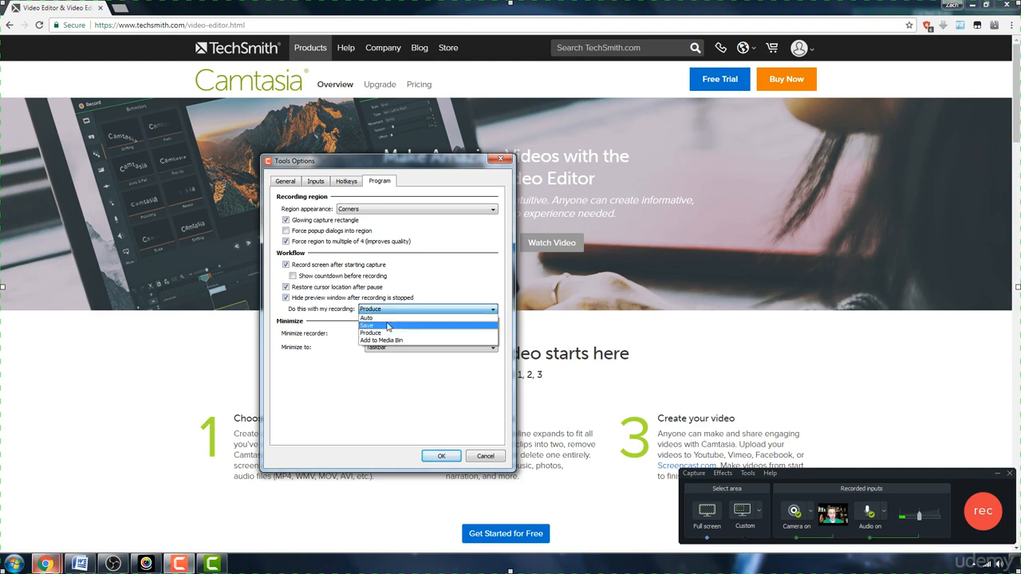
click(390, 326)
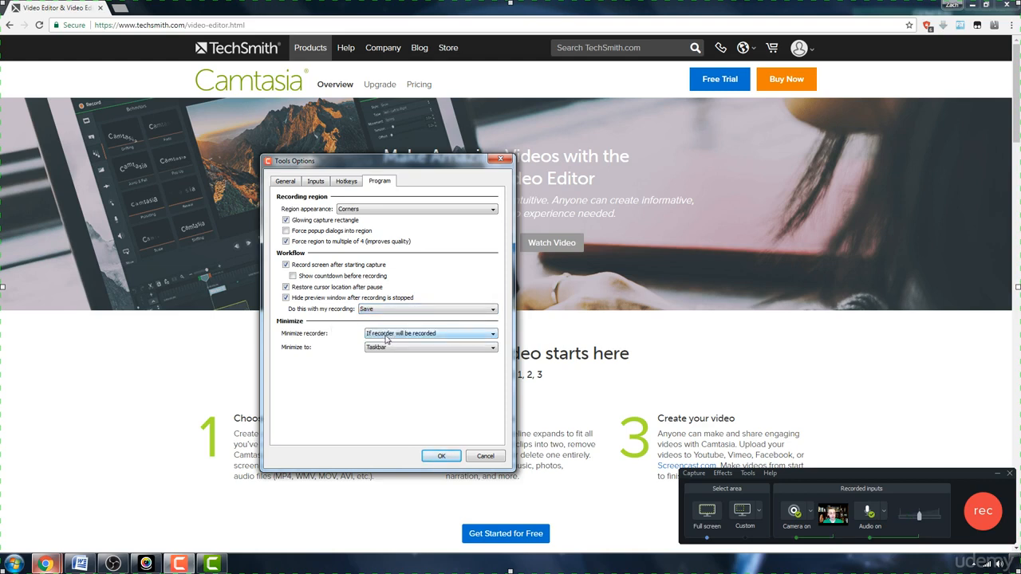
Check the choices for minimizing the recorder, revisit the hotkeys and accept the tools options.
click(403, 335)
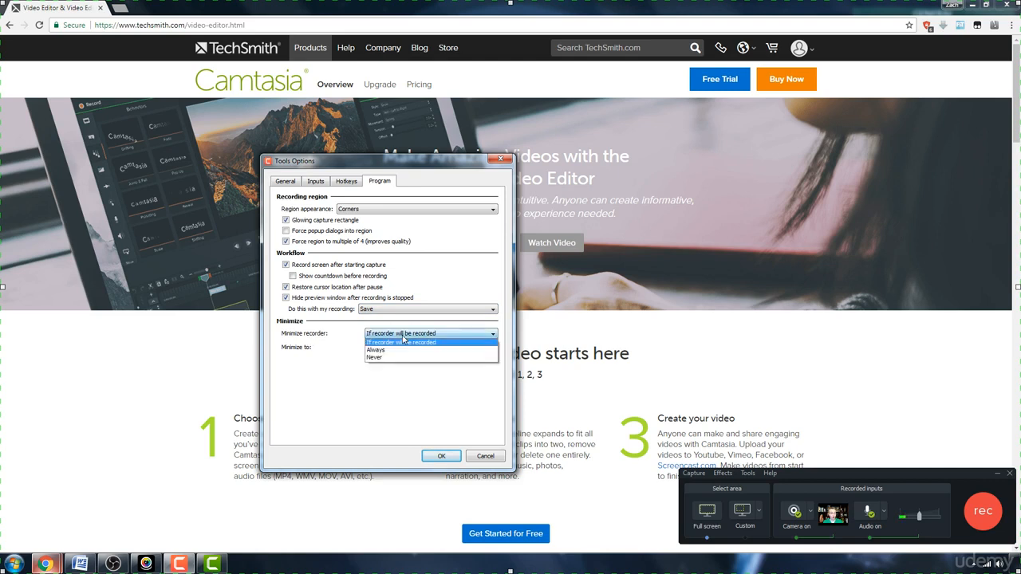
click(332, 343)
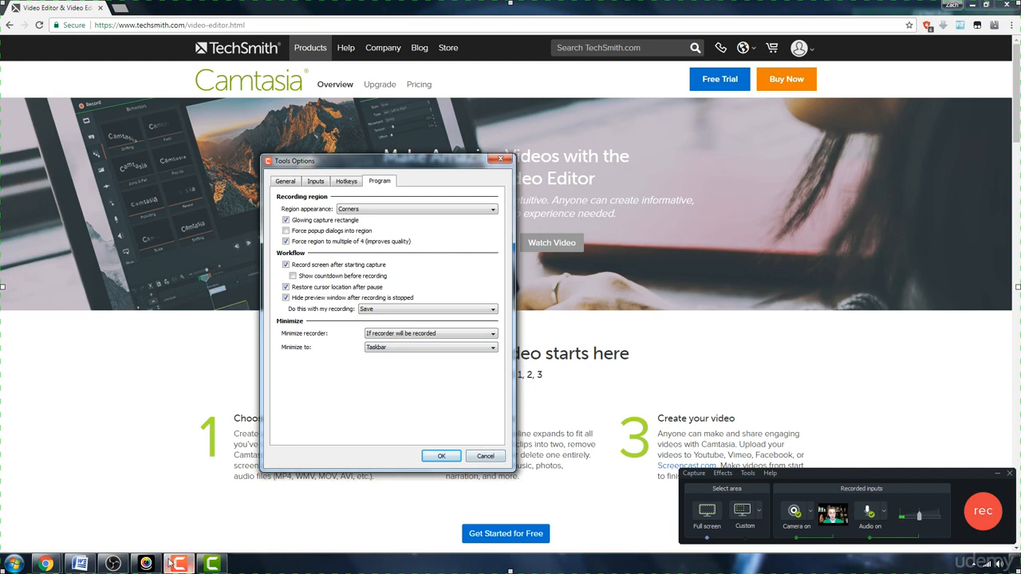
click(346, 181)
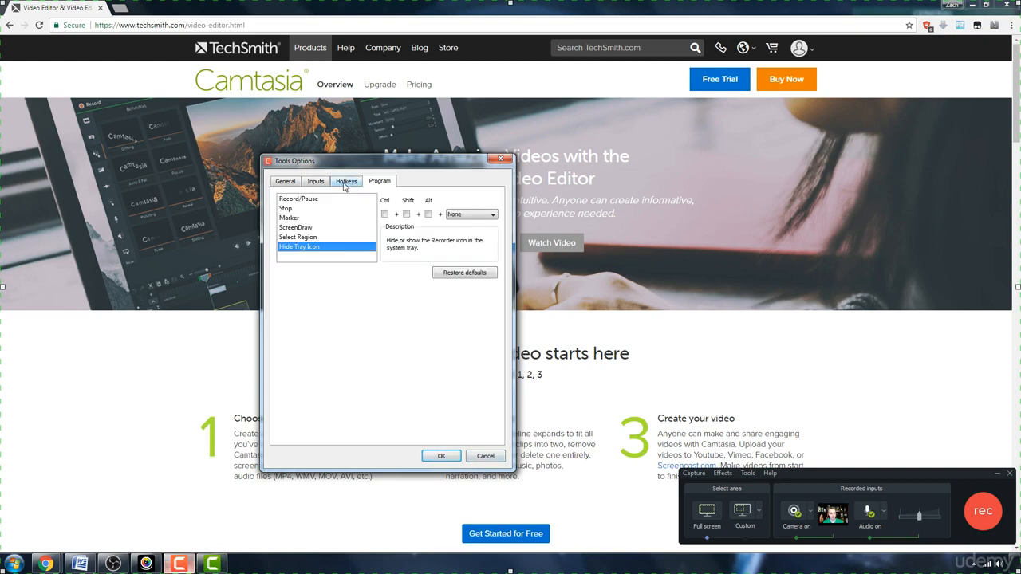
click(439, 458)
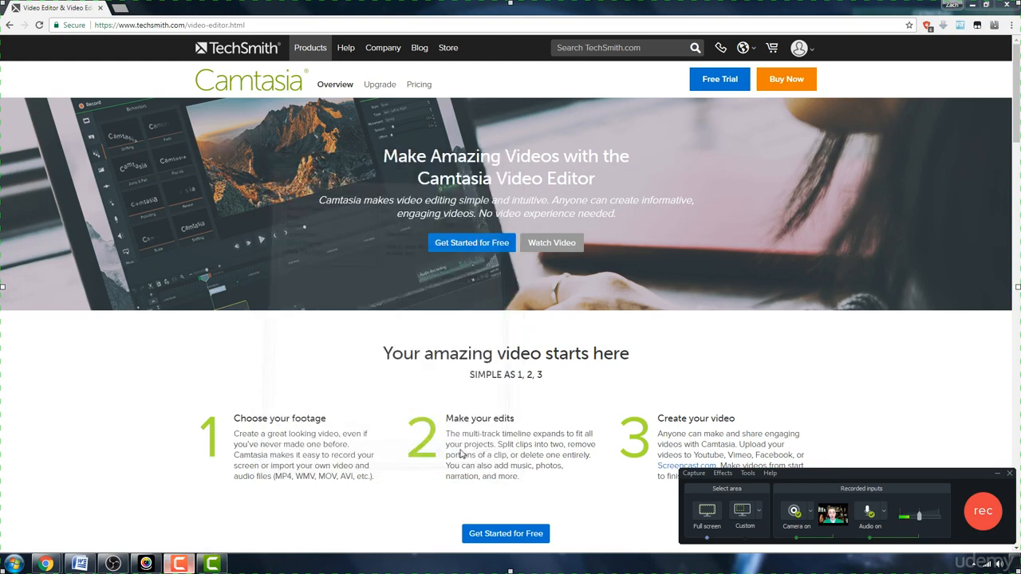